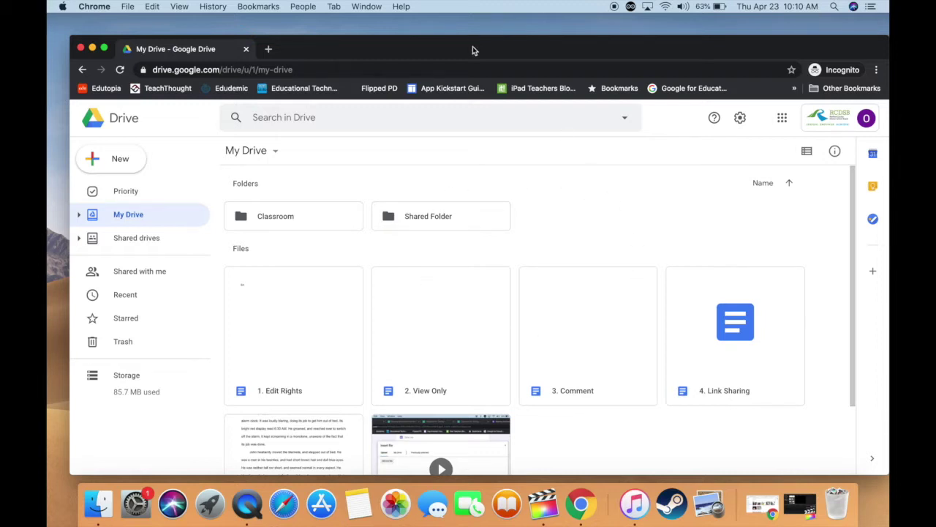
Open the "1. Edit Rights" document from My Drive.
left_click_drag(473, 50, 466, 44)
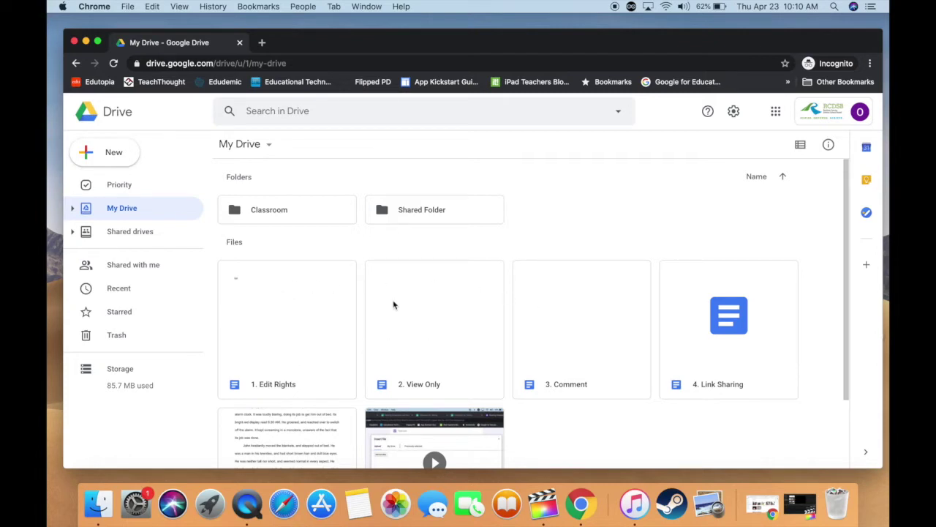
left_click(289, 301)
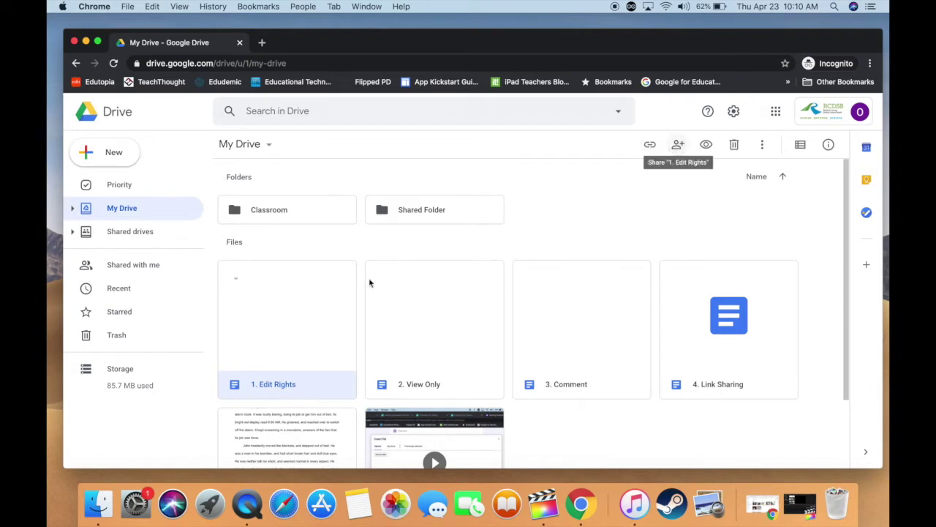
double_click(310, 300)
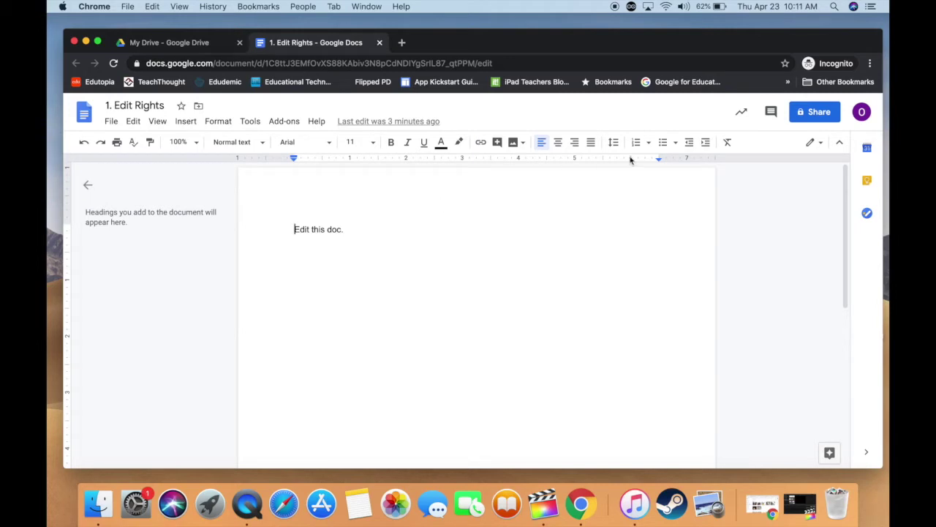
Share the document with the first suggested student test account with edit rights, send the invitation, and close the document.
left_click(818, 114)
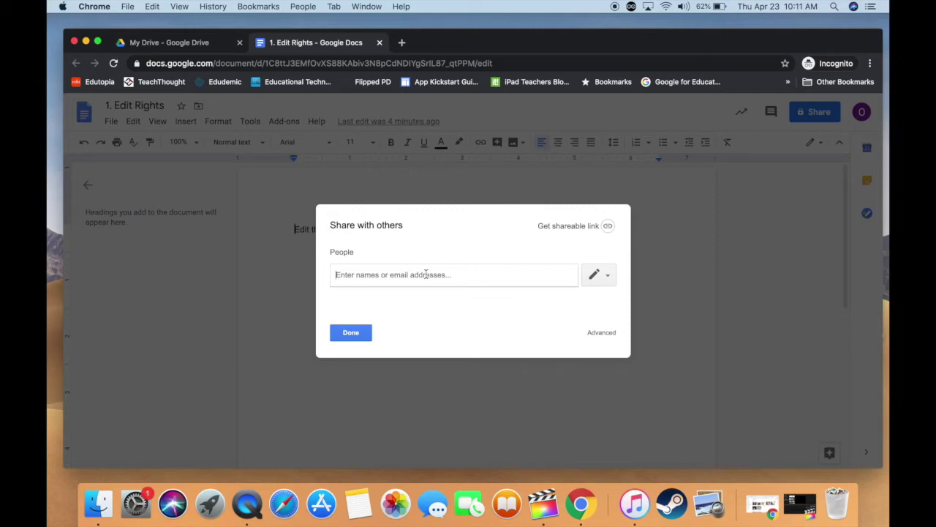
type("student")
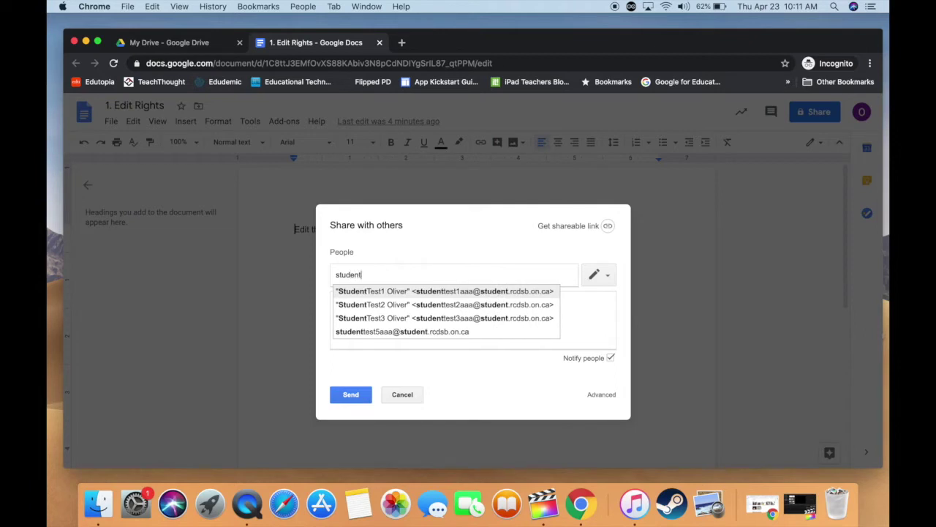
left_click(414, 291)
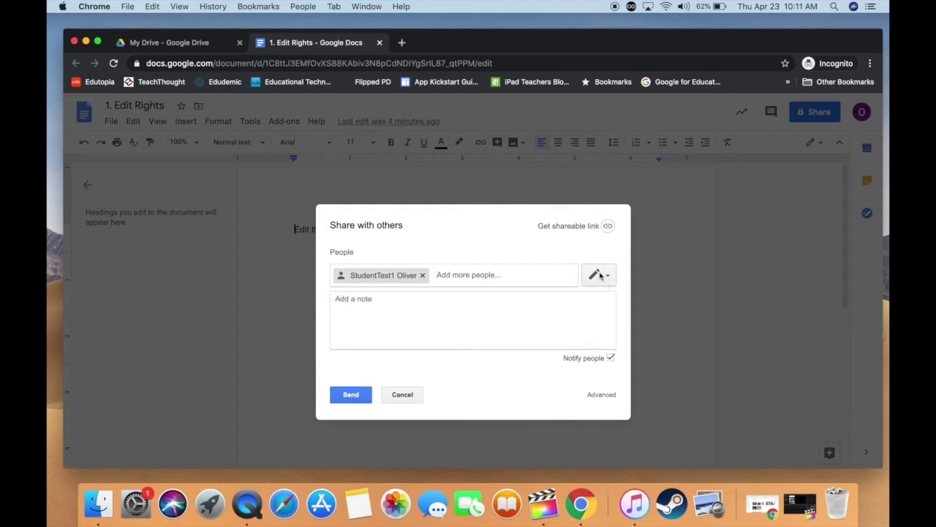
left_click(357, 395)
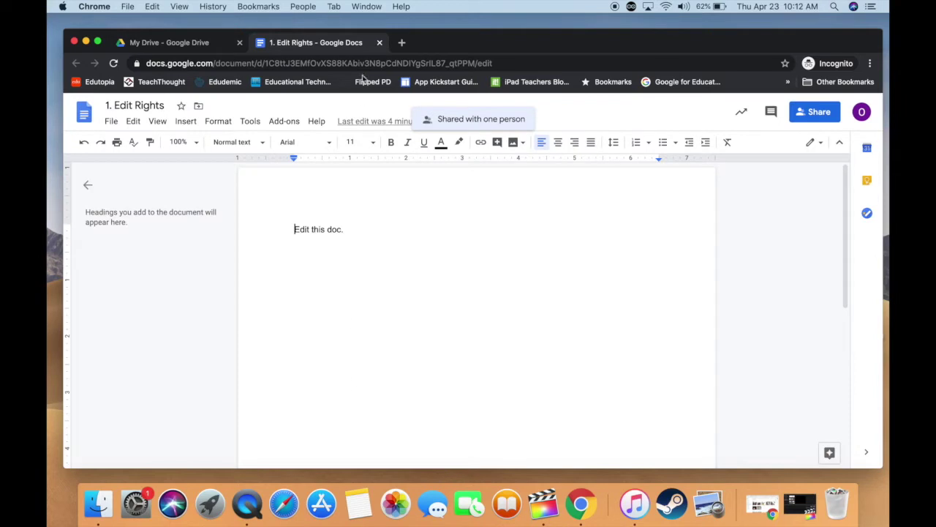
left_click(379, 43)
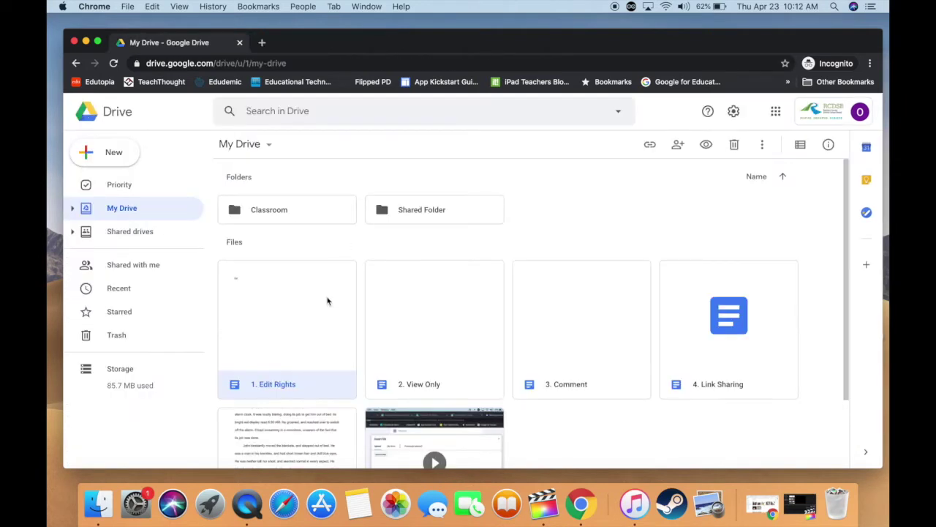
Share the "2. View Only" file with the second suggested student test account, setting the permission to "Can view".
left_click(421, 332)
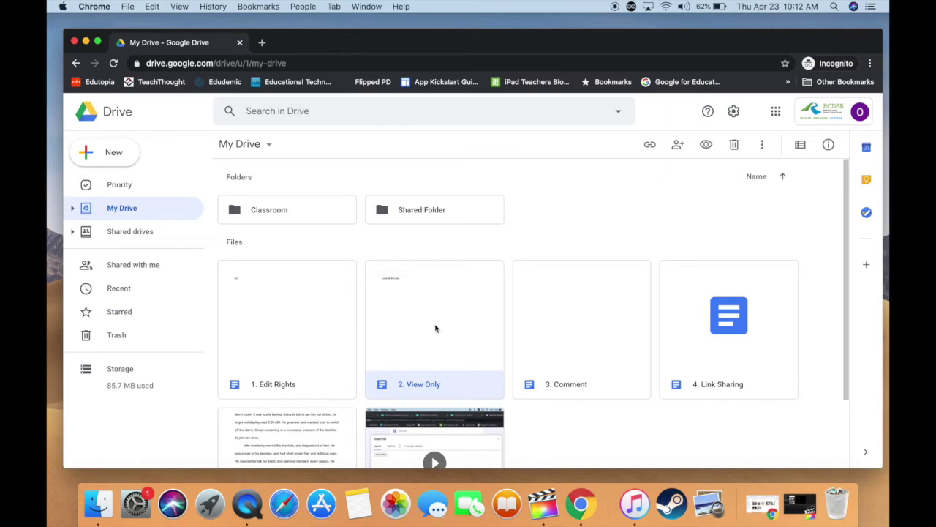
left_click(679, 146)
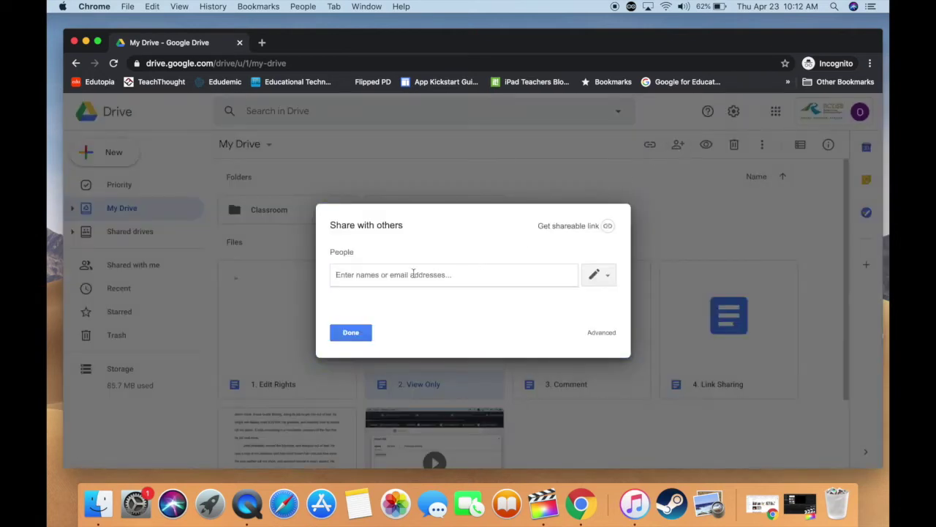
left_click(427, 275)
type("student")
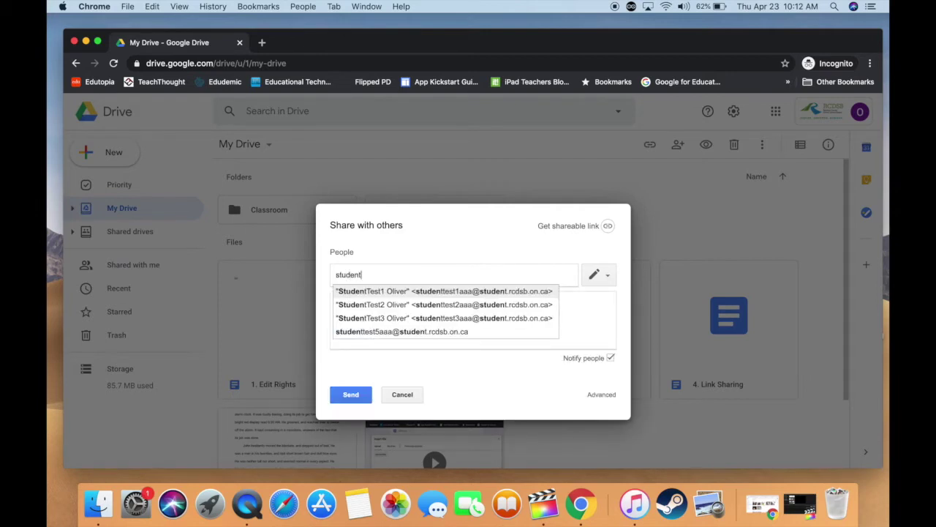
left_click(414, 304)
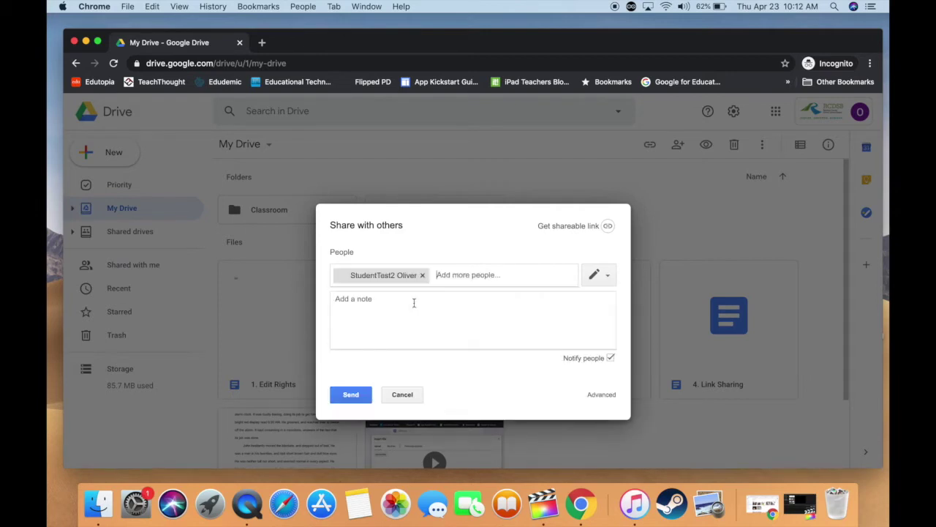
left_click(609, 277)
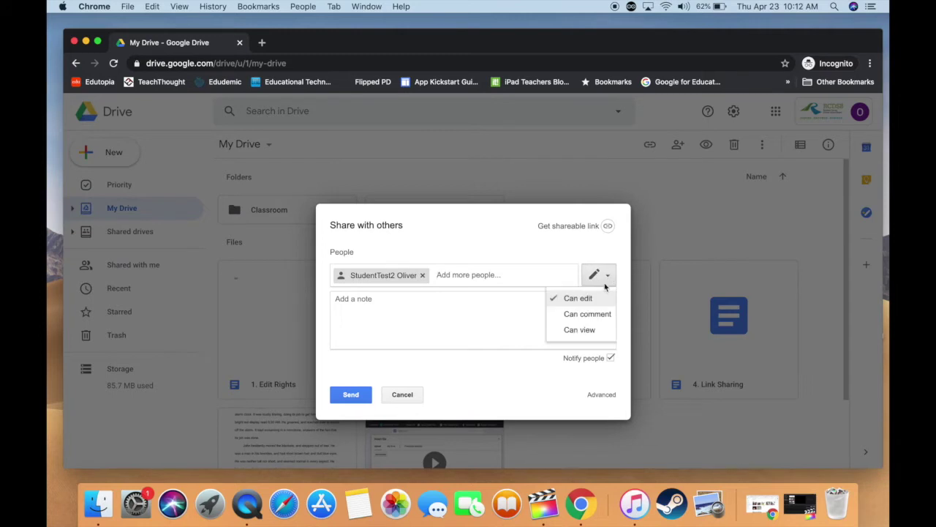
left_click(590, 331)
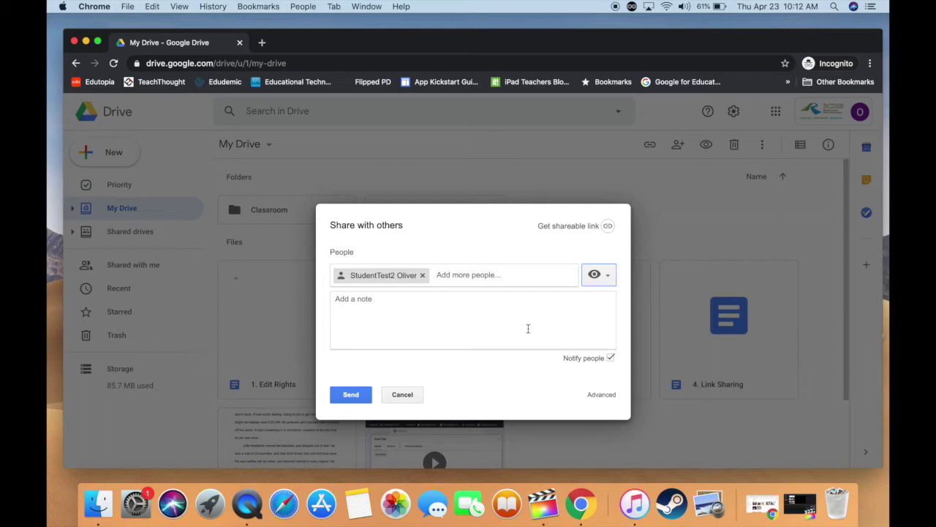
left_click(360, 398)
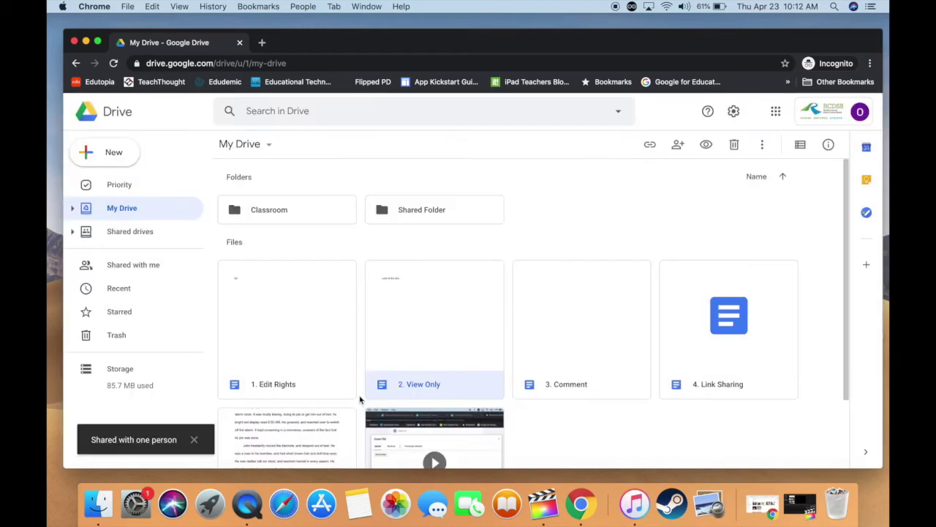
Share the "3. Comment" file with the third suggested student test account, setting the permission to "Can comment".
left_click(604, 341)
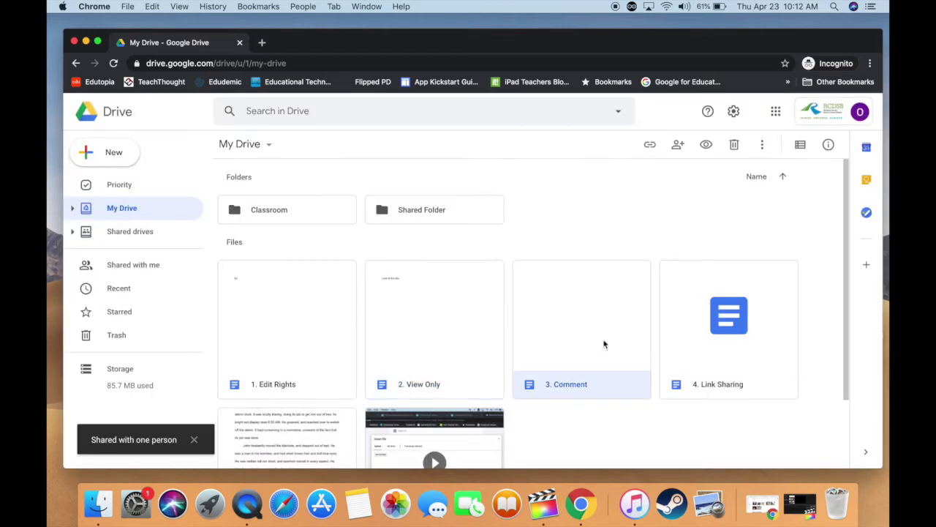
left_click(679, 144)
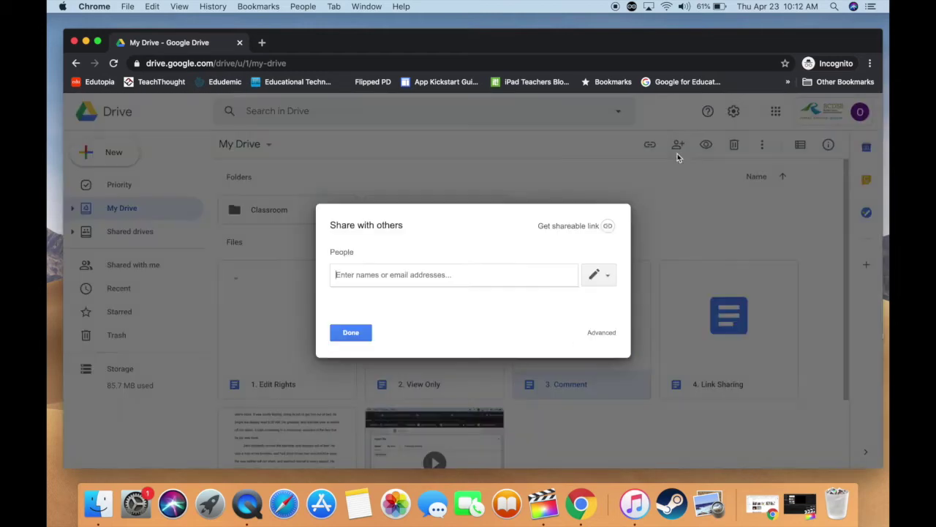
type("stude")
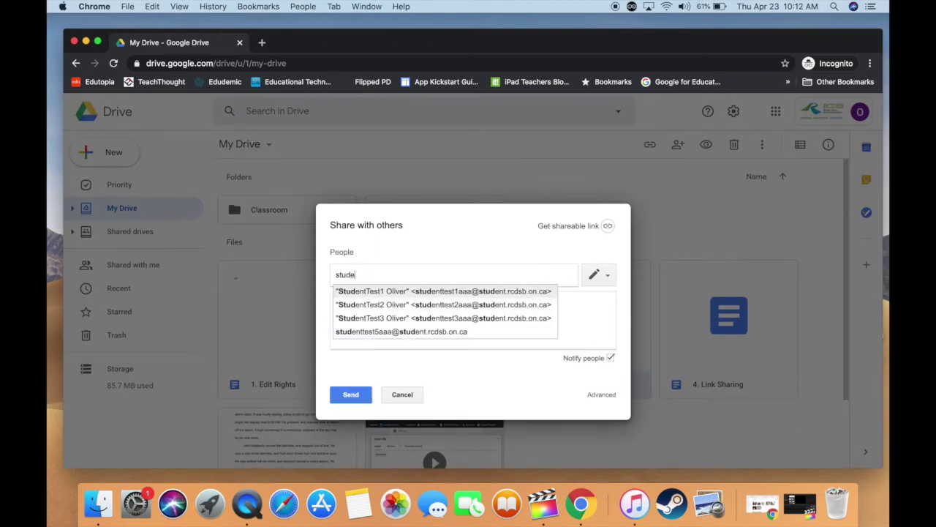
type("ntte")
left_click(419, 319)
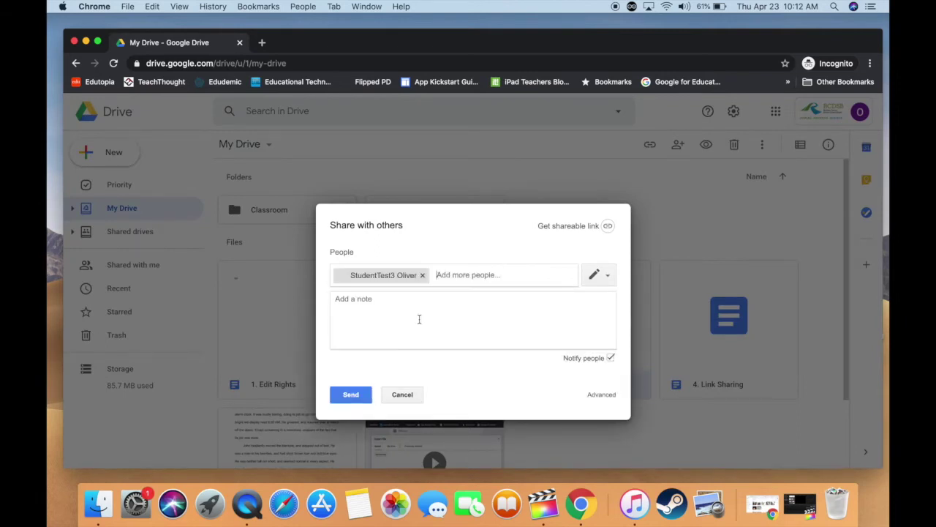
left_click(600, 275)
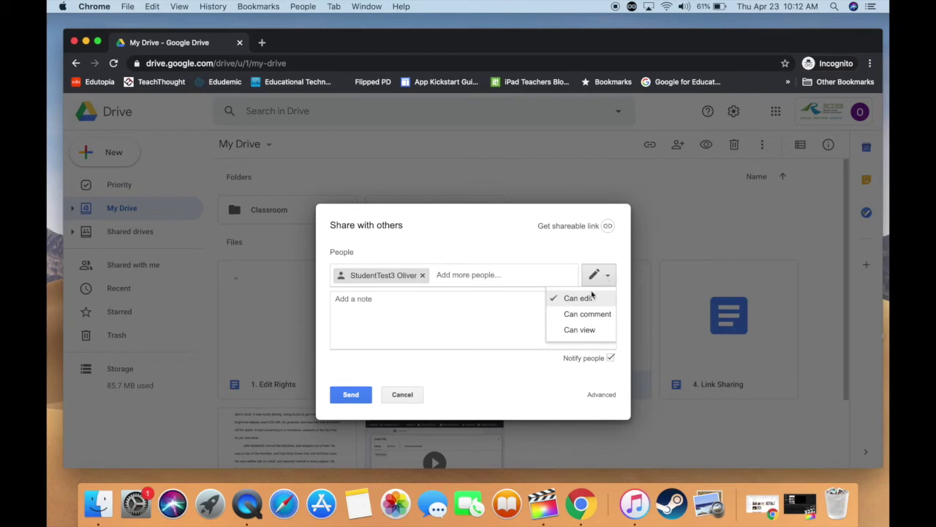
left_click(585, 314)
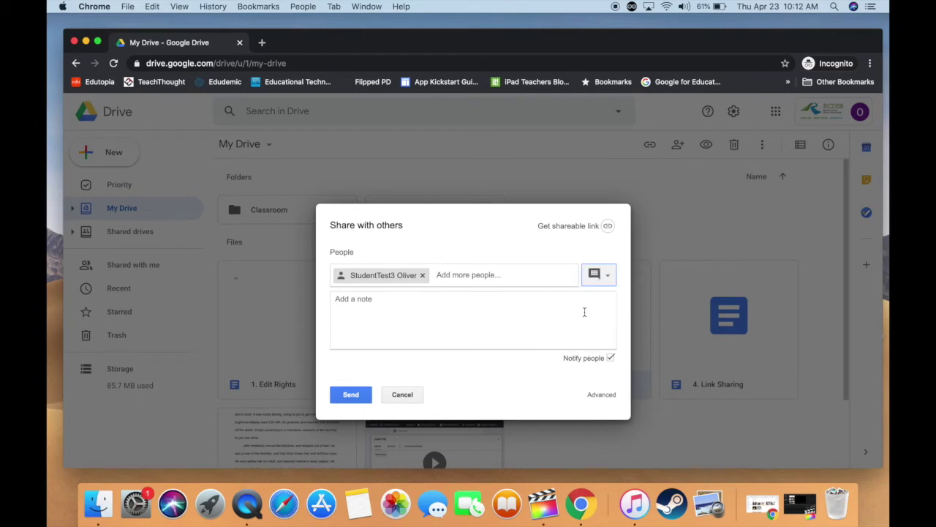
left_click(358, 394)
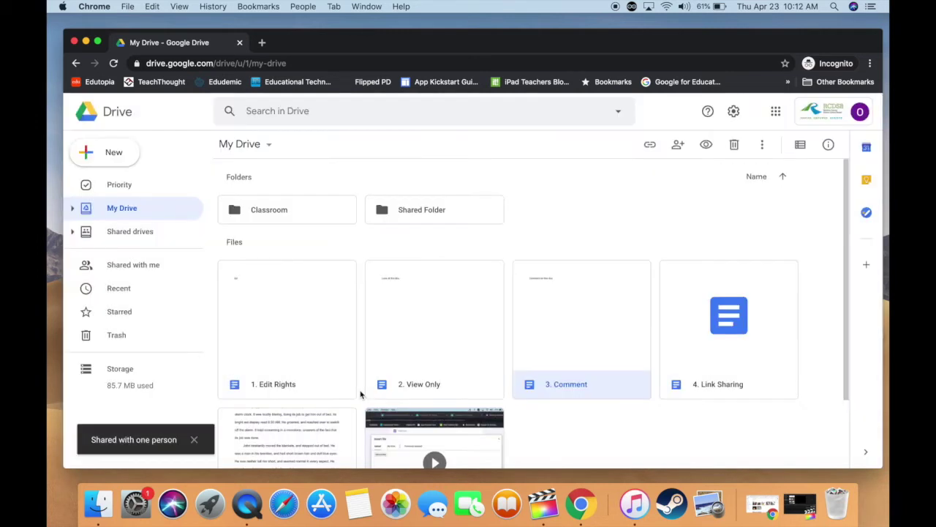
Turn on link sharing for the "4. Link Sharing" file.
left_click(723, 326)
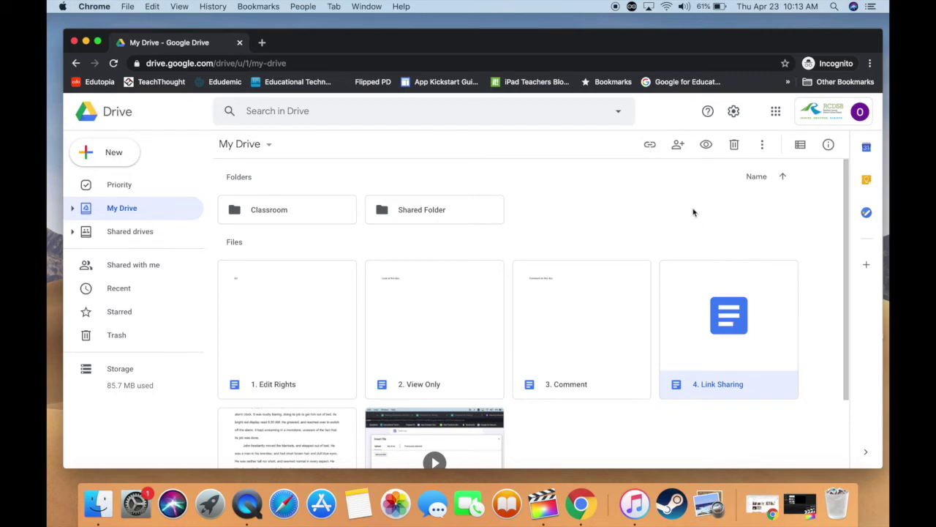
left_click(649, 147)
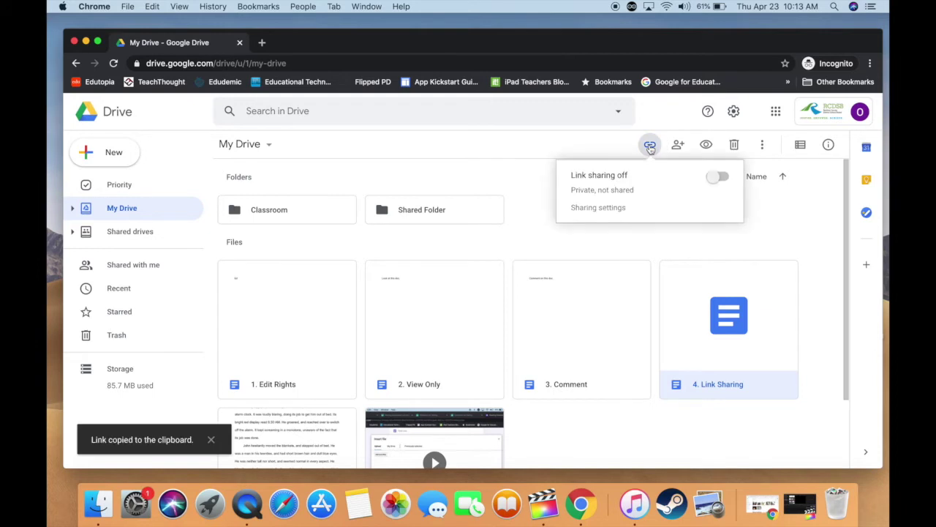
left_click(717, 178)
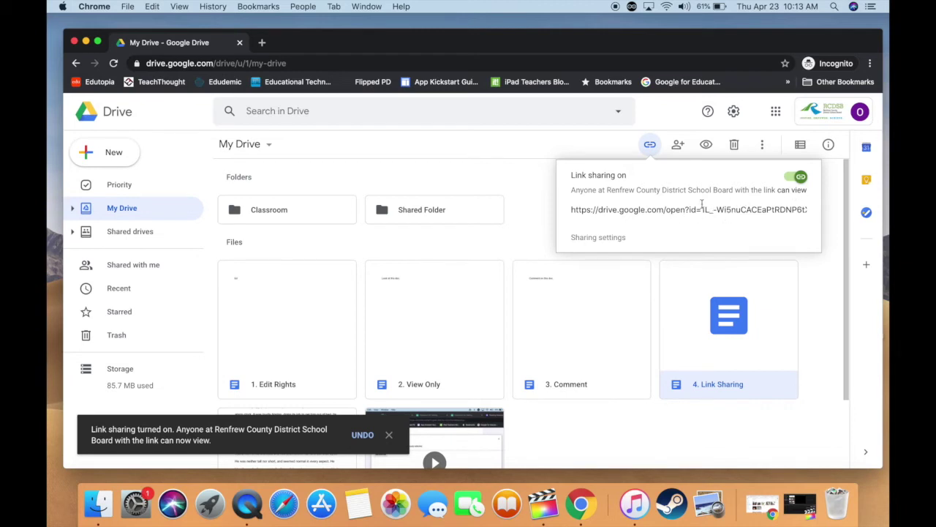
Set the file's link sharing to "On - Anyone with the link" with "Can view" access, and save it.
left_click(598, 235)
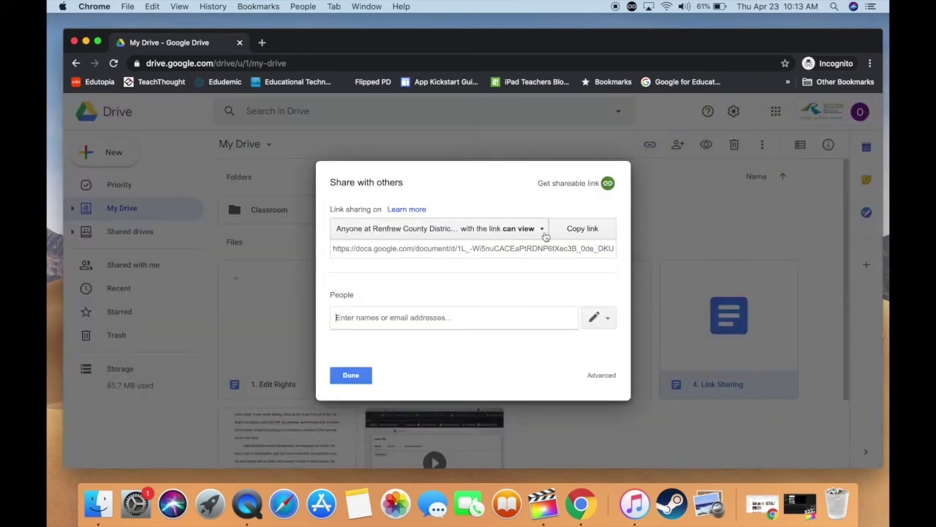
left_click(543, 230)
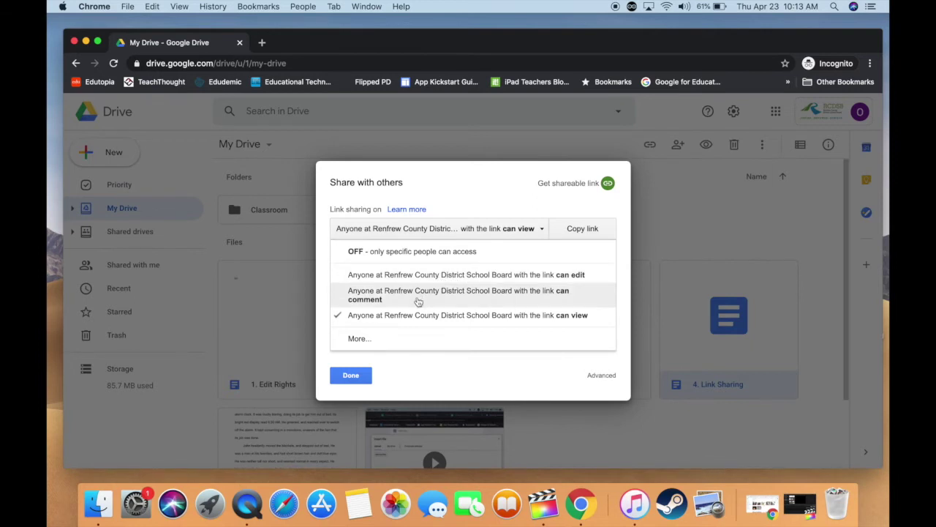
left_click(358, 340)
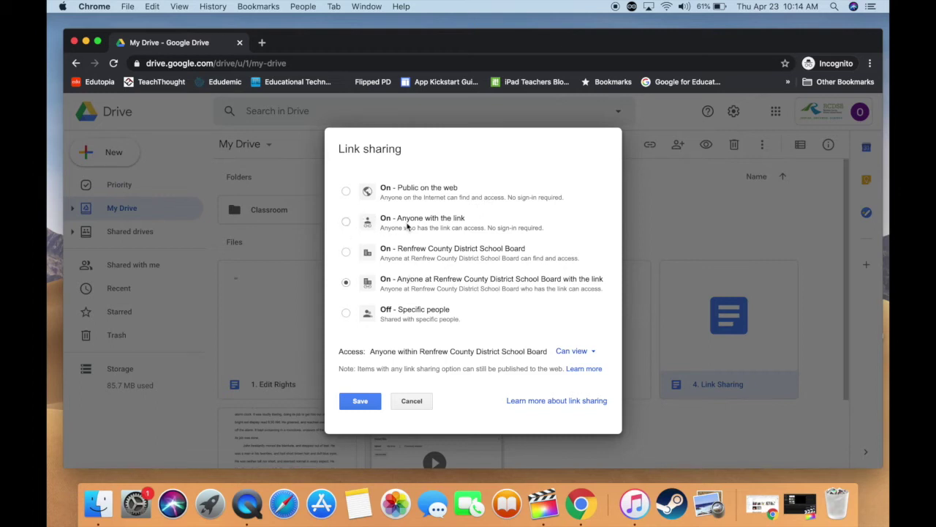
left_click(347, 222)
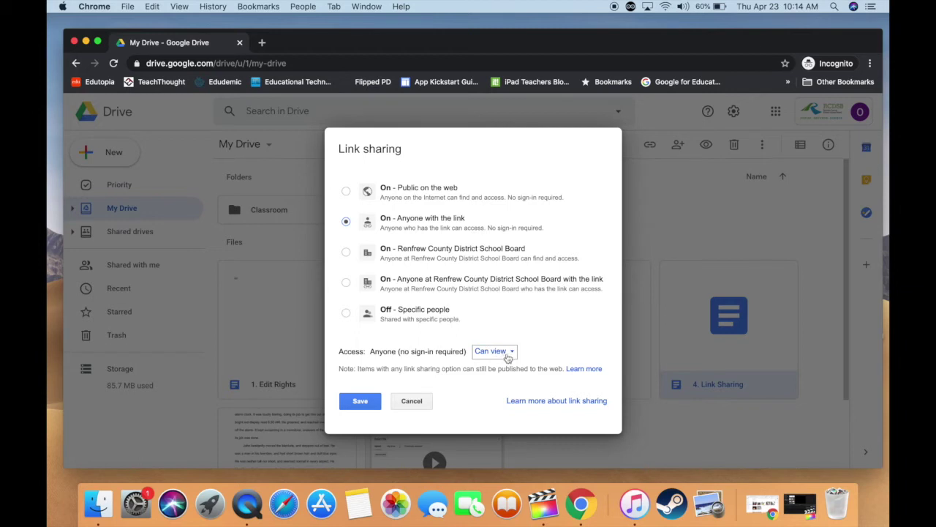
left_click(514, 353)
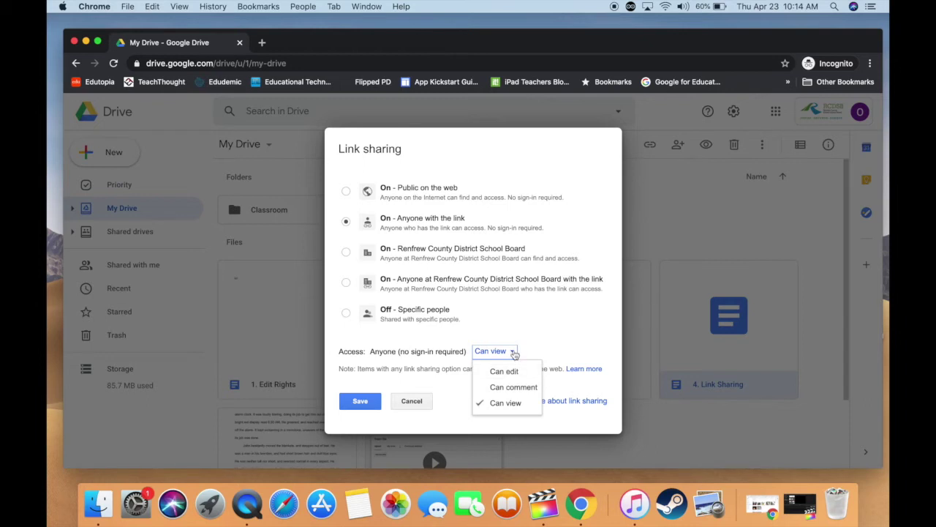
left_click(531, 337)
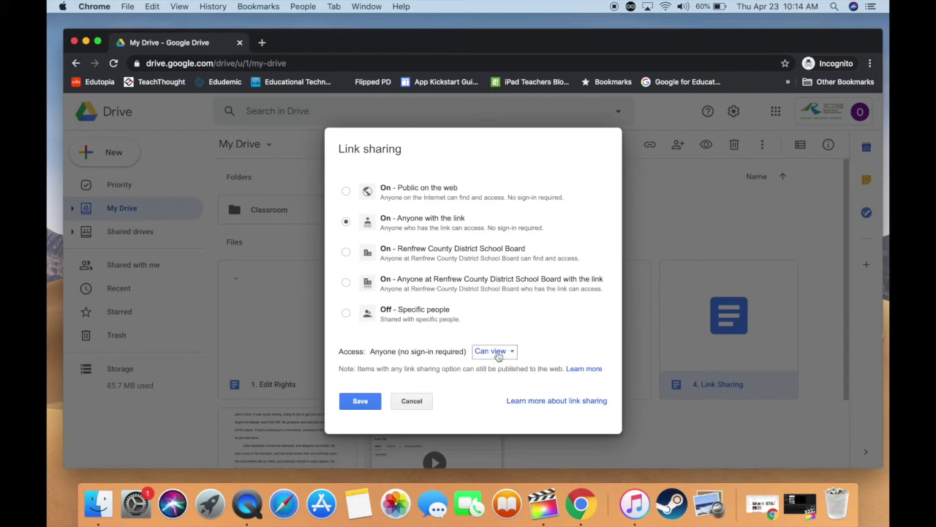
left_click(360, 406)
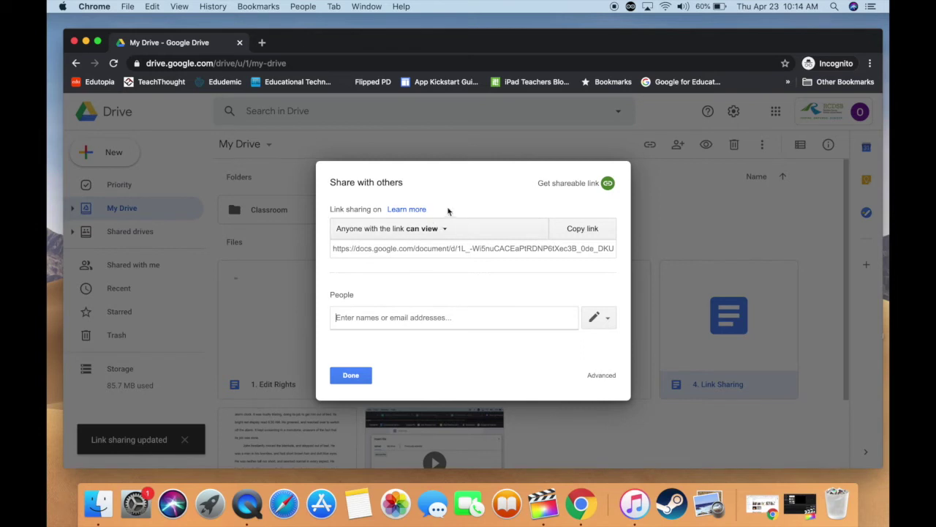
Copy the shareable link of "4. Link Sharing", finish sharing, and get the file's shareable link again from My Drive.
left_click(592, 229)
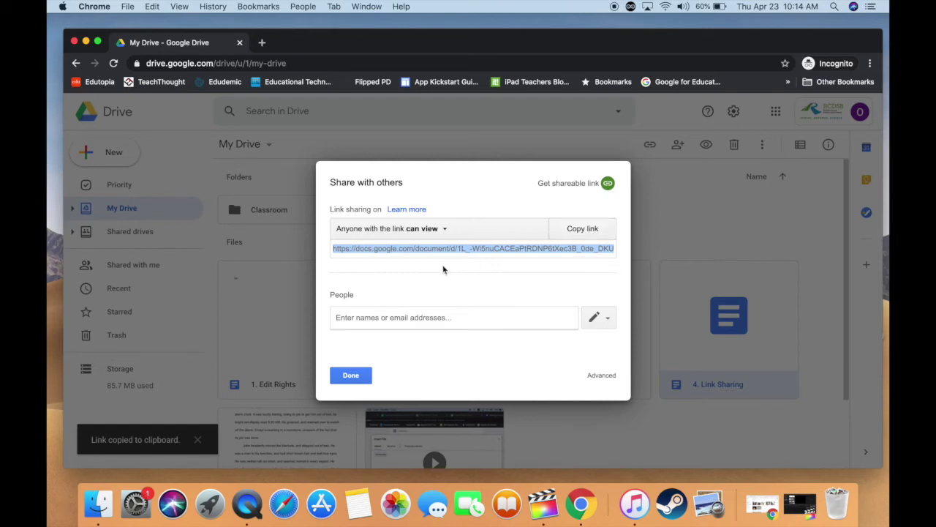
left_click(352, 376)
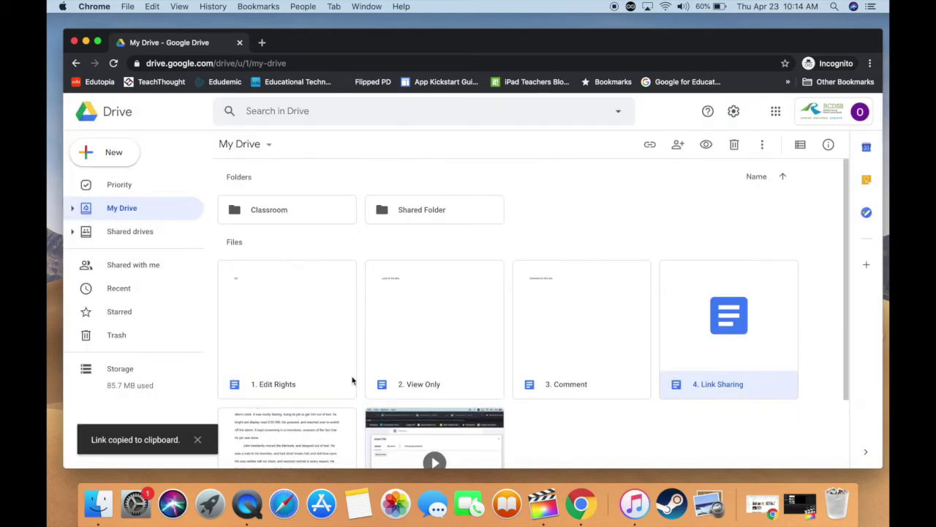
left_click(650, 145)
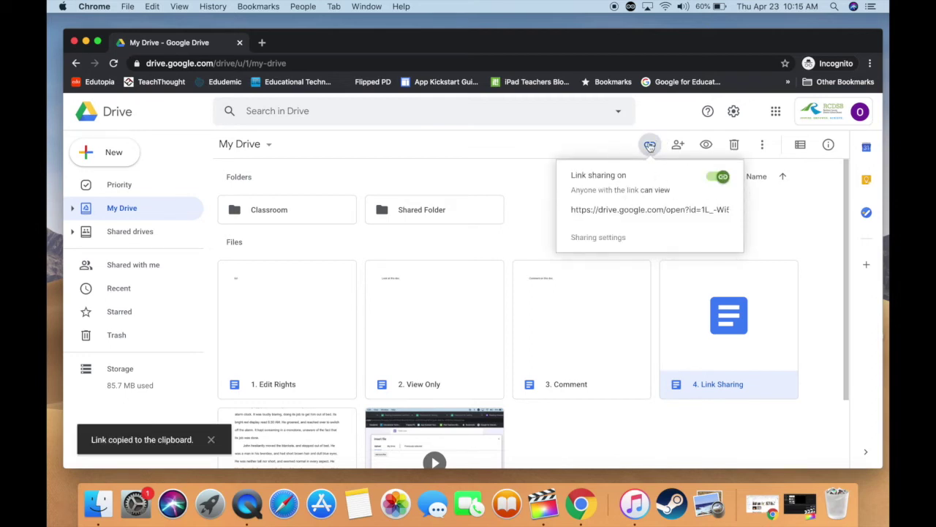
Examine the permission choices offered for sharing the "Shared Folder" folder with people, and finish without adding anyone.
left_click(537, 187)
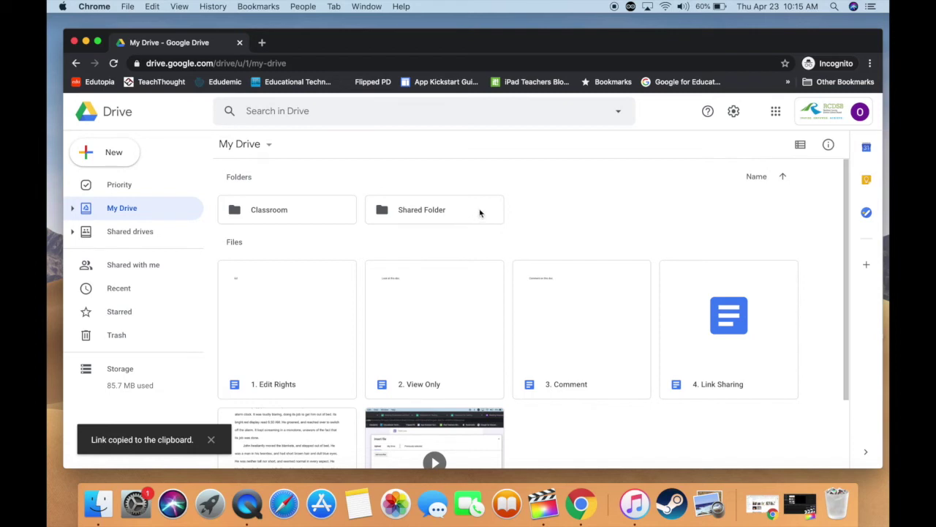
left_click(434, 210)
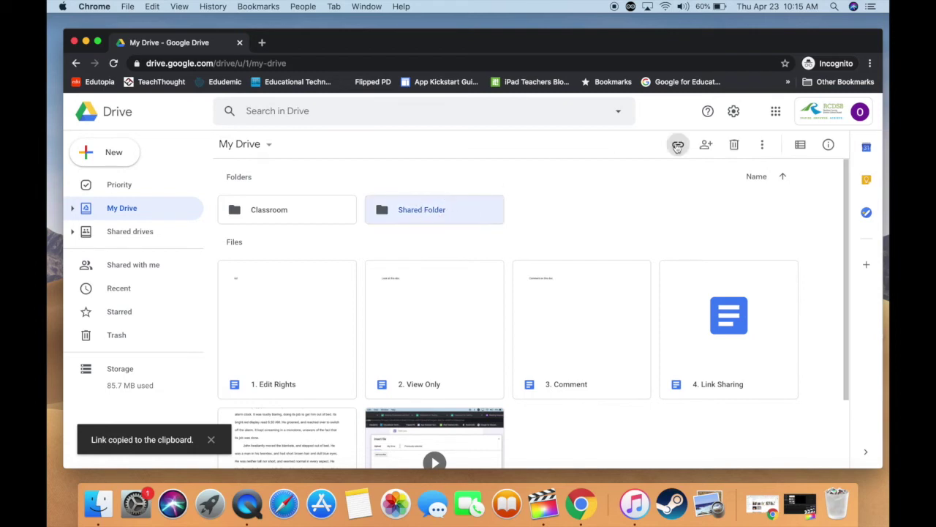
left_click(706, 144)
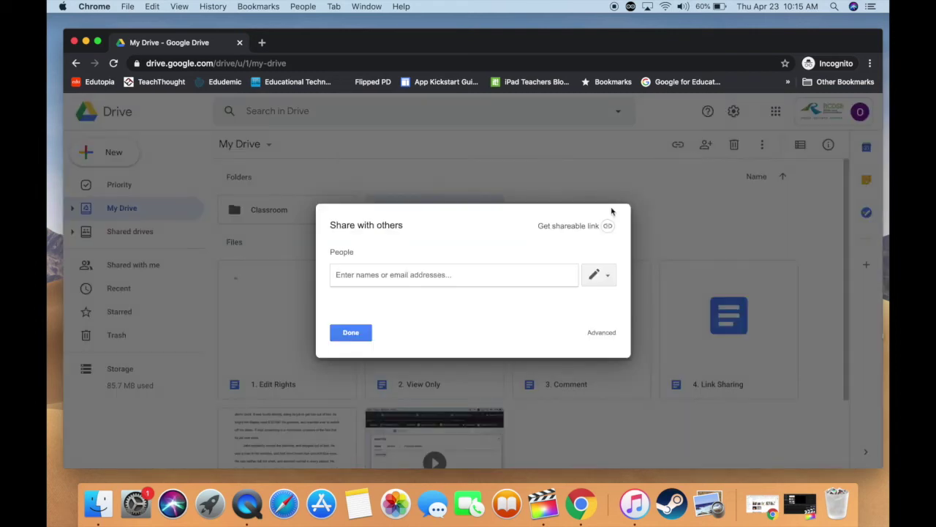
left_click(596, 279)
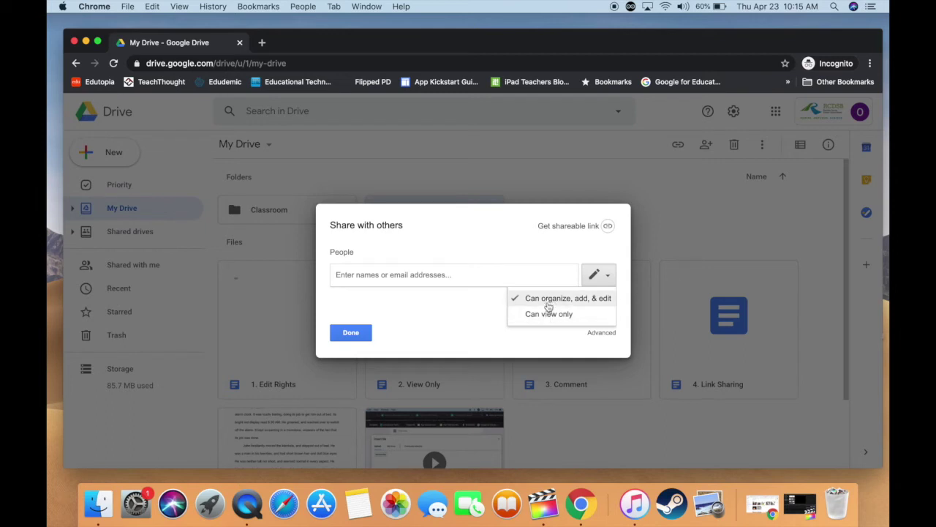
left_click(354, 332)
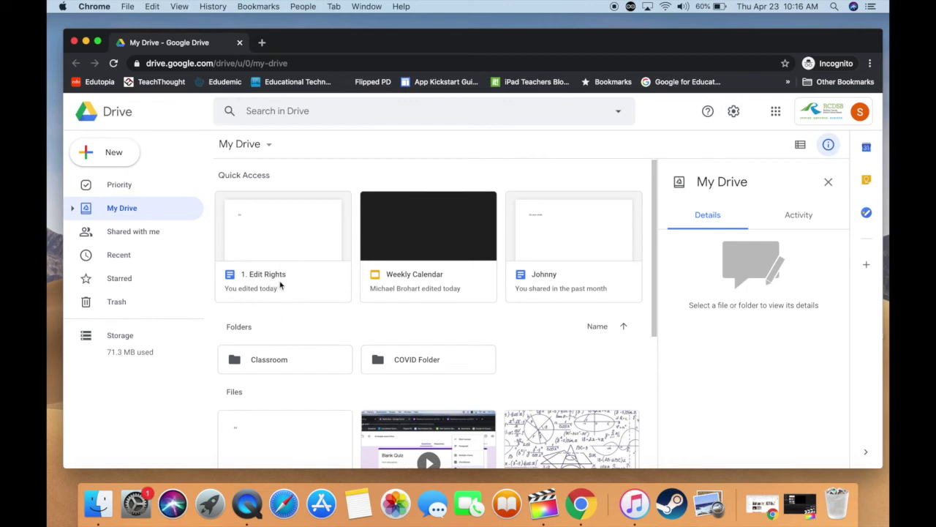
In the first student test account, open "1. Edit Rights" from the files shared with it and acknowledge the signed-in account notice.
scroll(282, 278, "down", 1)
scroll(282, 278, "up", 1)
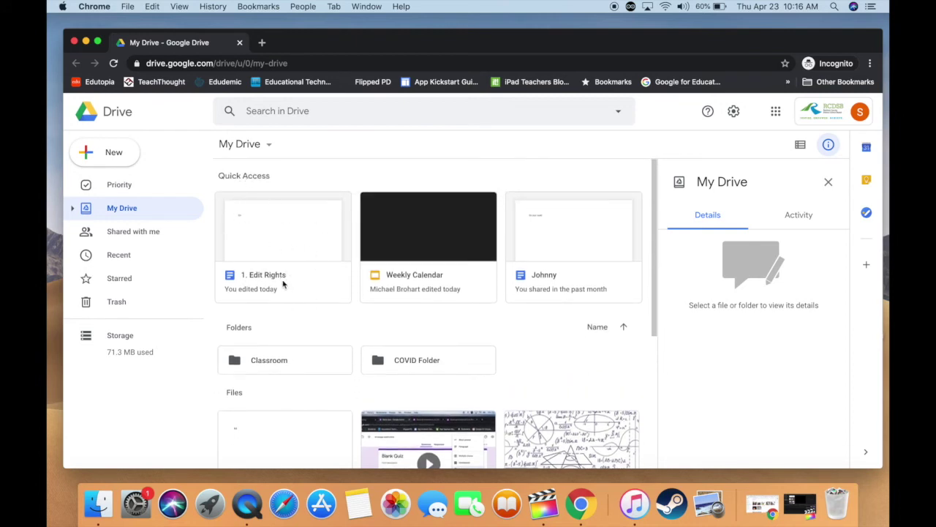
left_click(126, 236)
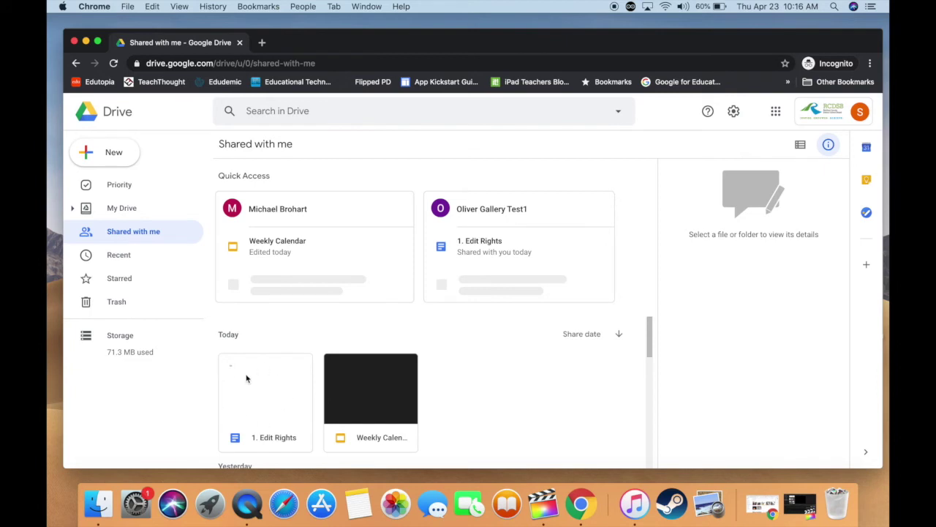
double_click(276, 399)
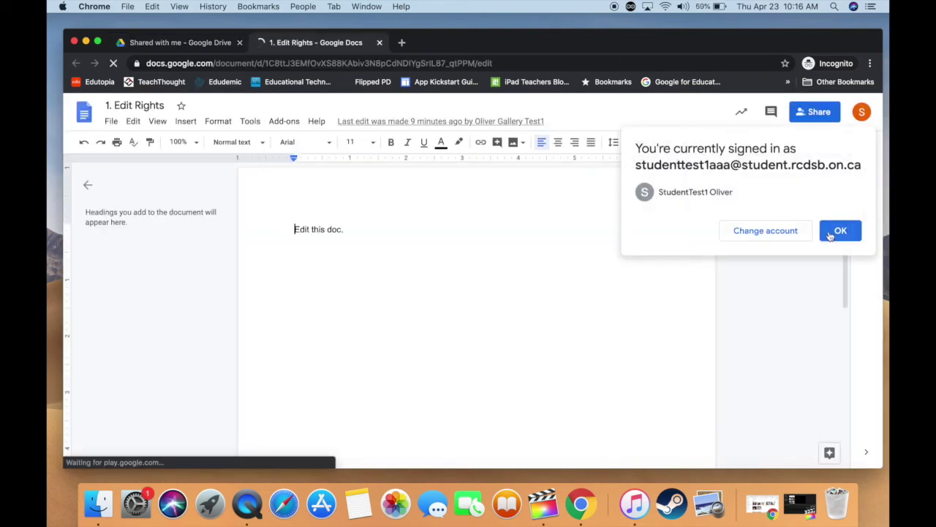
left_click(836, 230)
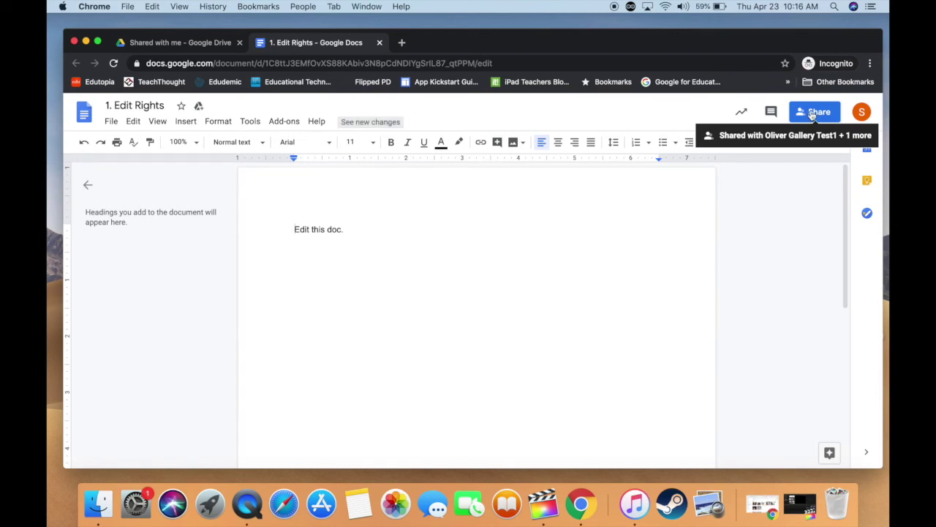
Add the line "This is new text." below "Edit this doc.", leaving one blank line between them.
left_click(381, 230)
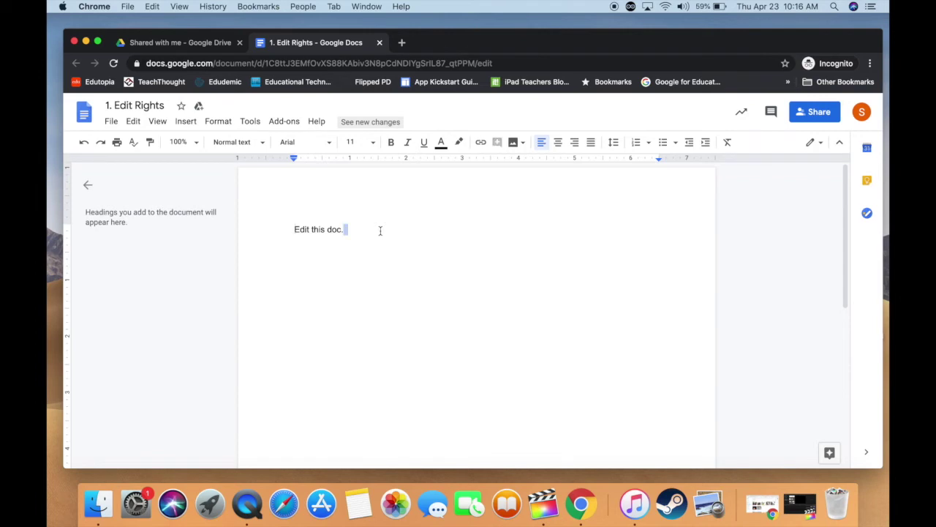
key("Return")
key("Return")
type("This is new")
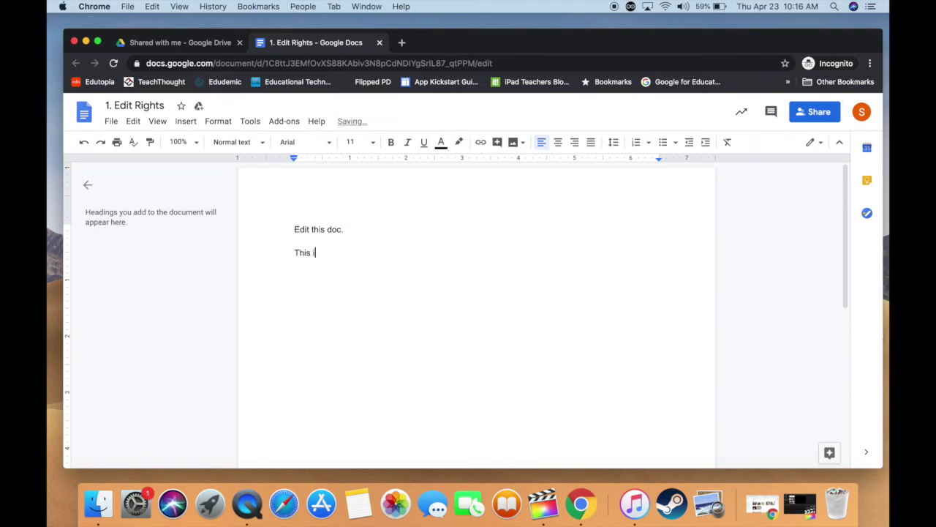
type(" text.")
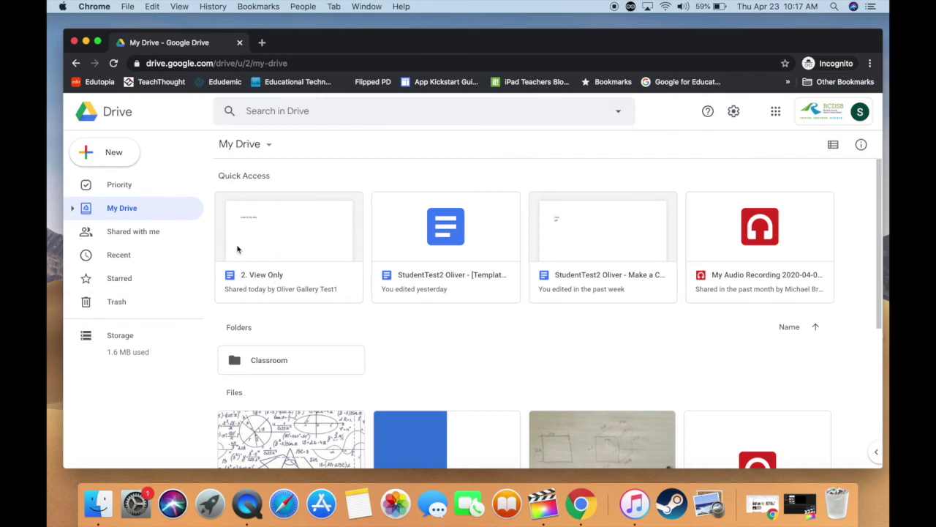
In the second student test account, open the shared "2. View Only" document and check whether its text can be edited.
left_click(115, 235)
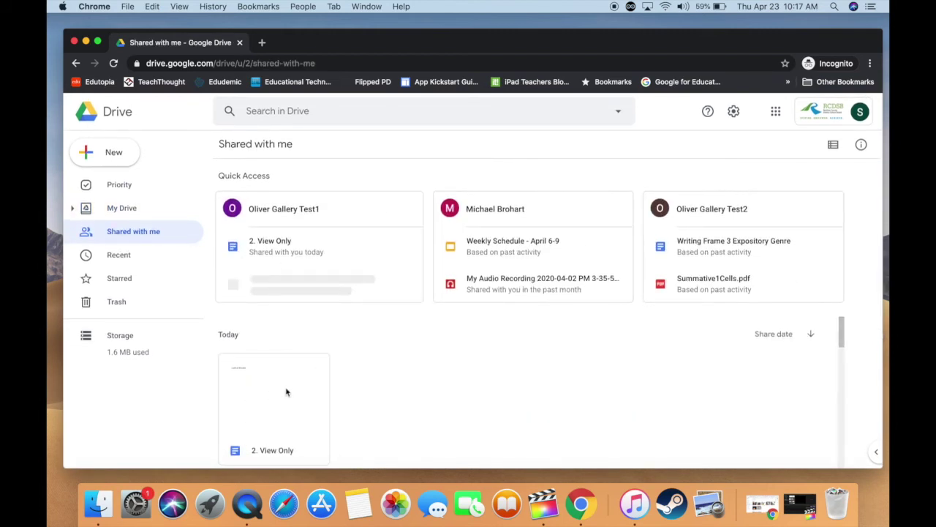
double_click(286, 392)
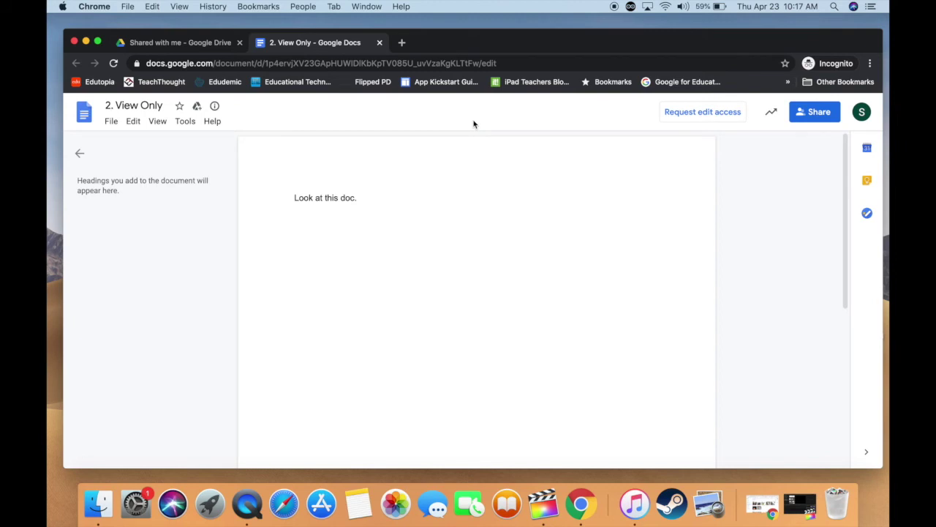
triple_click(366, 195)
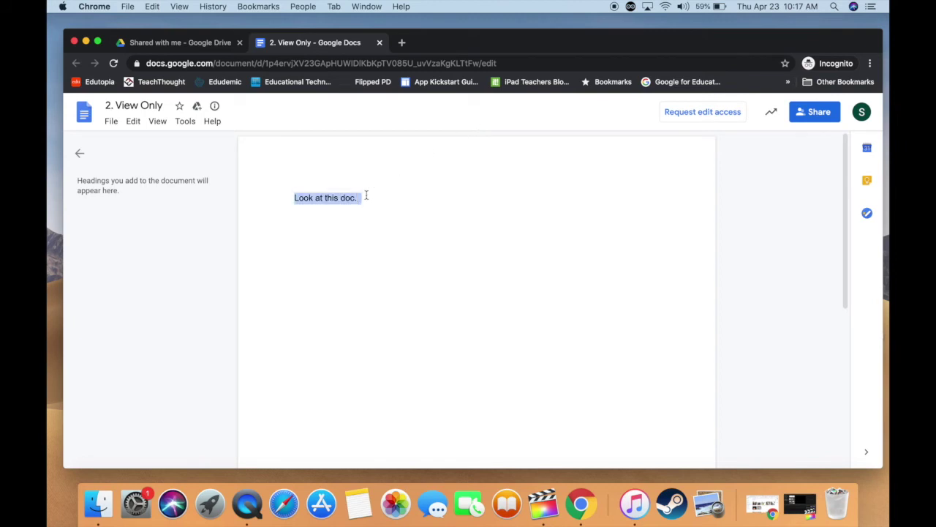
left_click(369, 247)
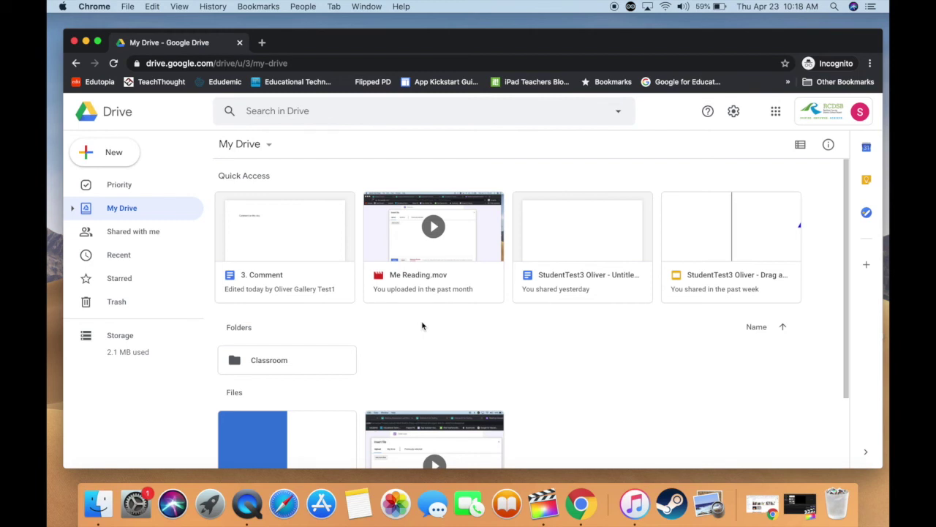
In the third student test account, open "3. Comment" from the files shared with it and acknowledge the signed-in account notice.
left_click(284, 271)
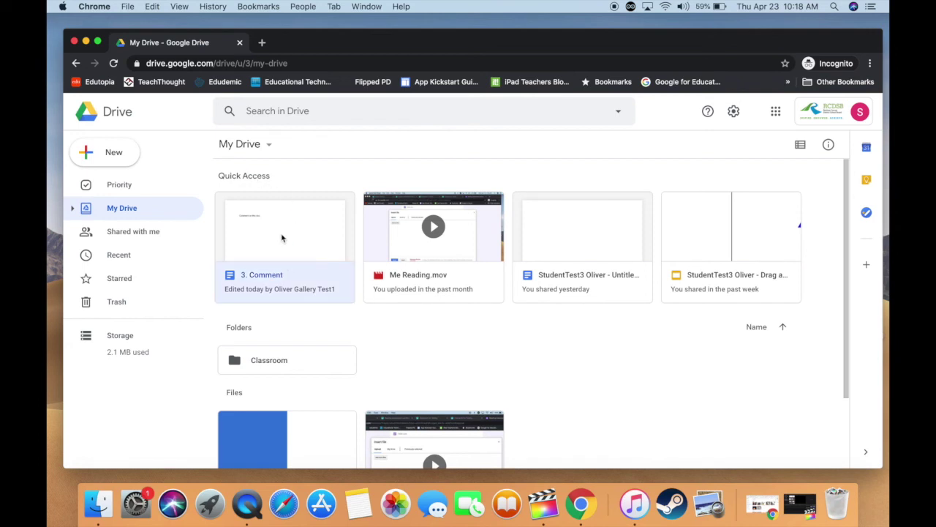
left_click(139, 233)
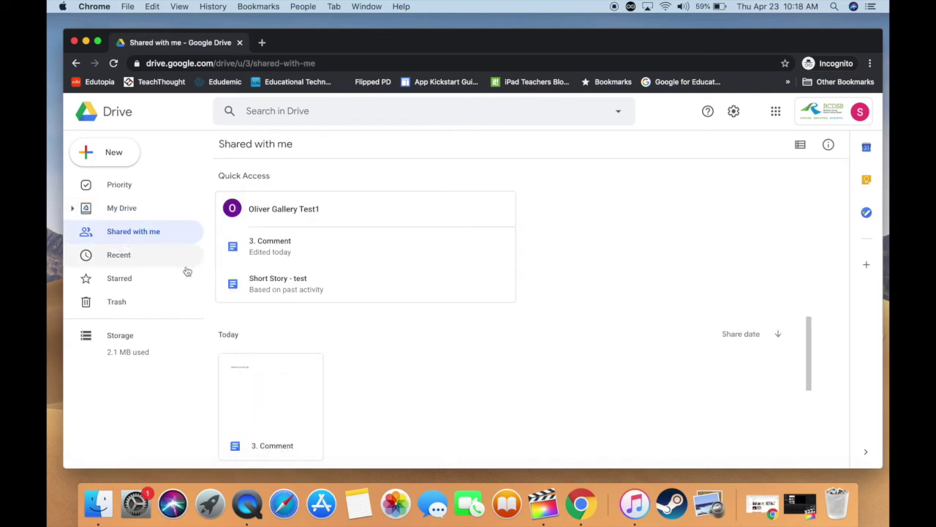
double_click(270, 398)
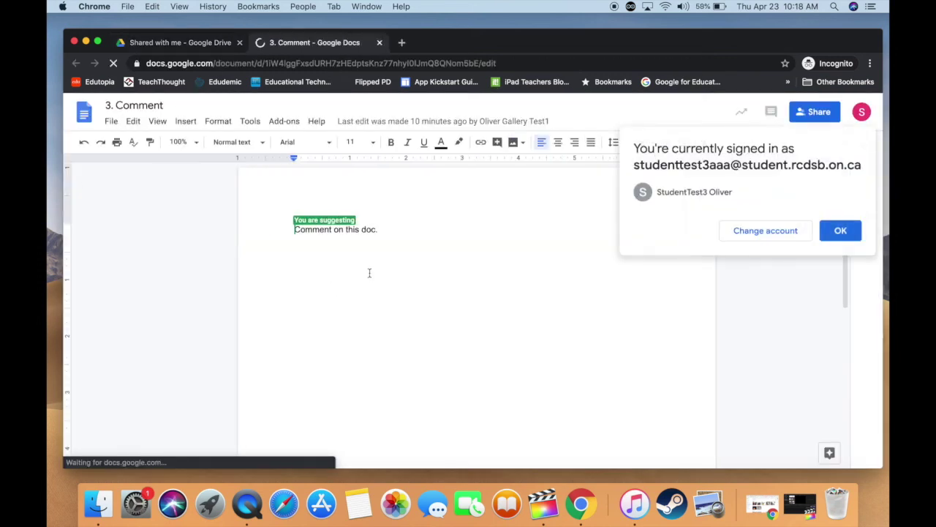
left_click(838, 229)
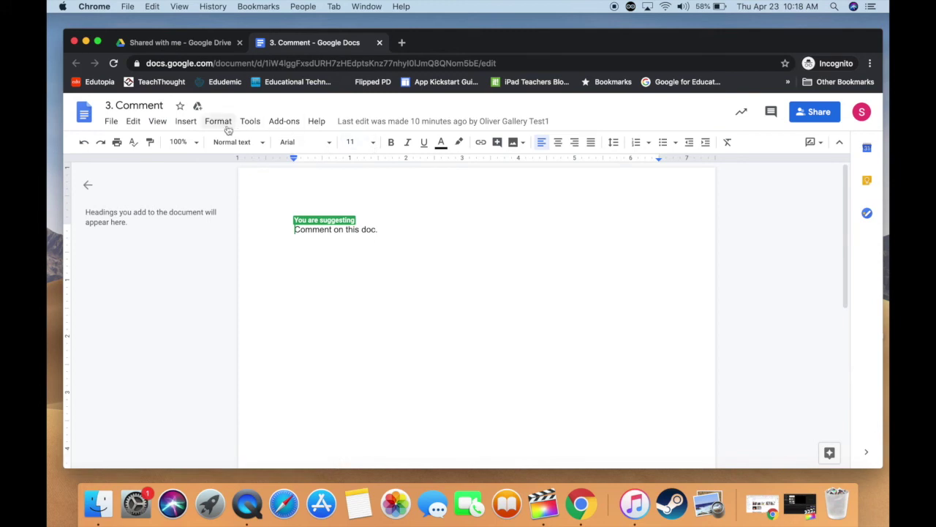
Suggest adding "New text" after the sentence "Comment on this doc.".
left_click(389, 229)
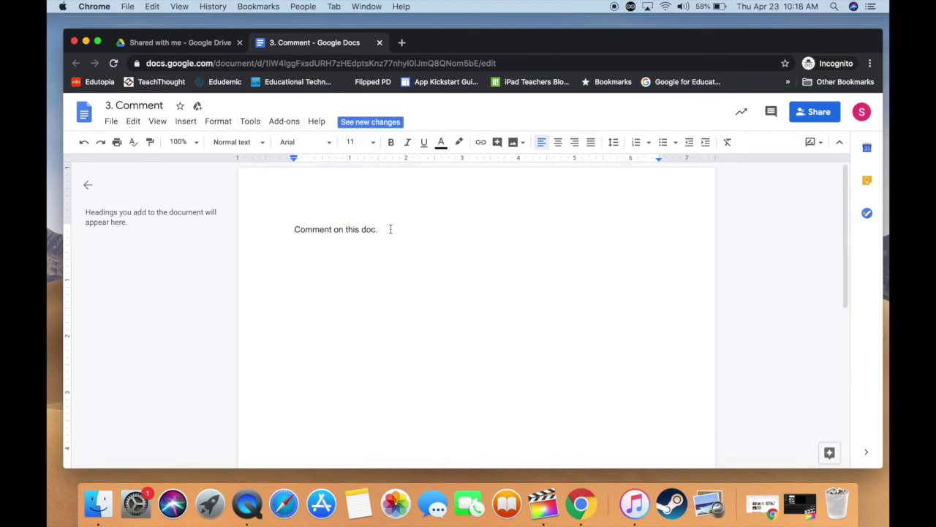
type("N")
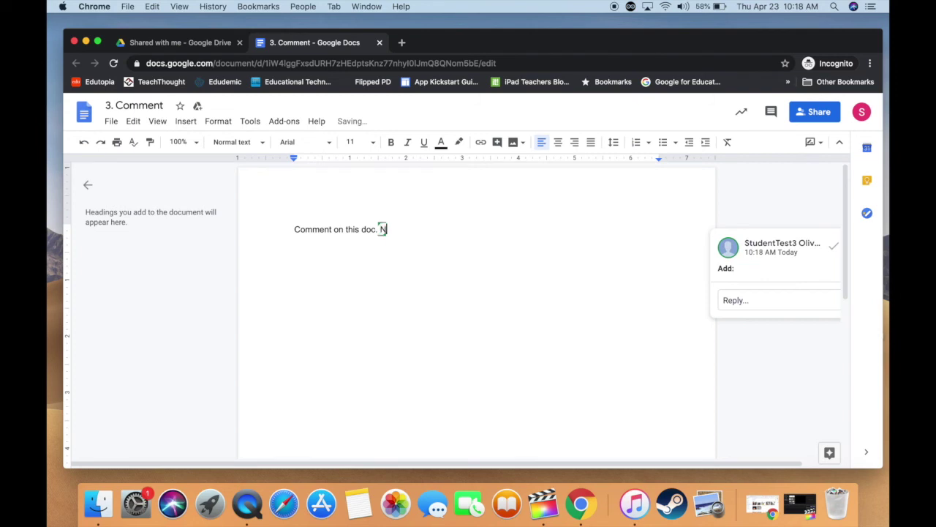
type("ew text")
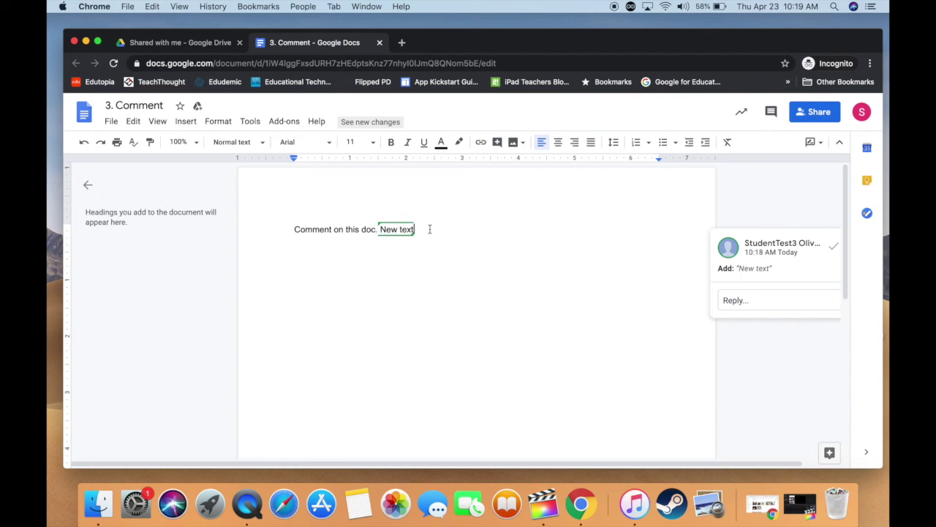
Suggest deleting the original sentence "Comment on this doc." in front of the added text.
left_click(291, 229)
left_click_drag(291, 229, 377, 229)
key("BackSpace")
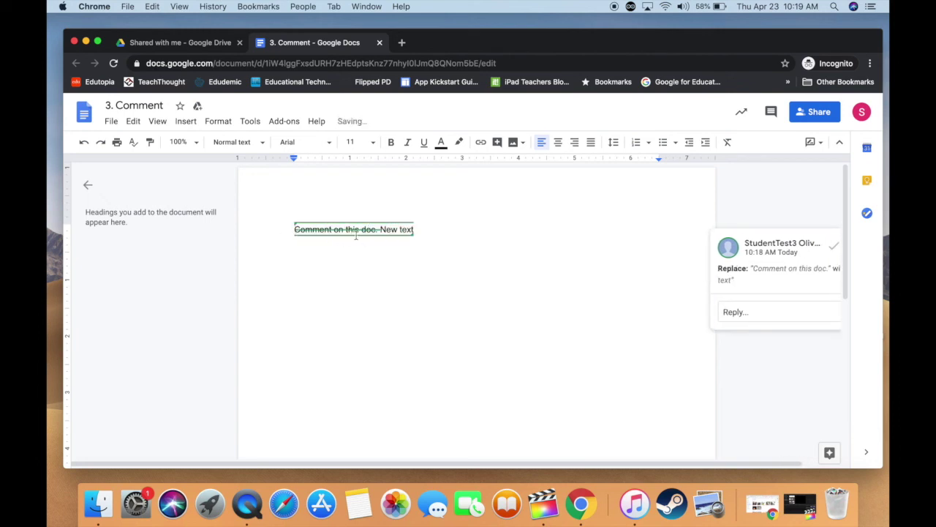
Suggest adding four new paragraphs after "New text".
left_click(504, 231)
key("Return")
key("Return")
key("Return")
key("Return")
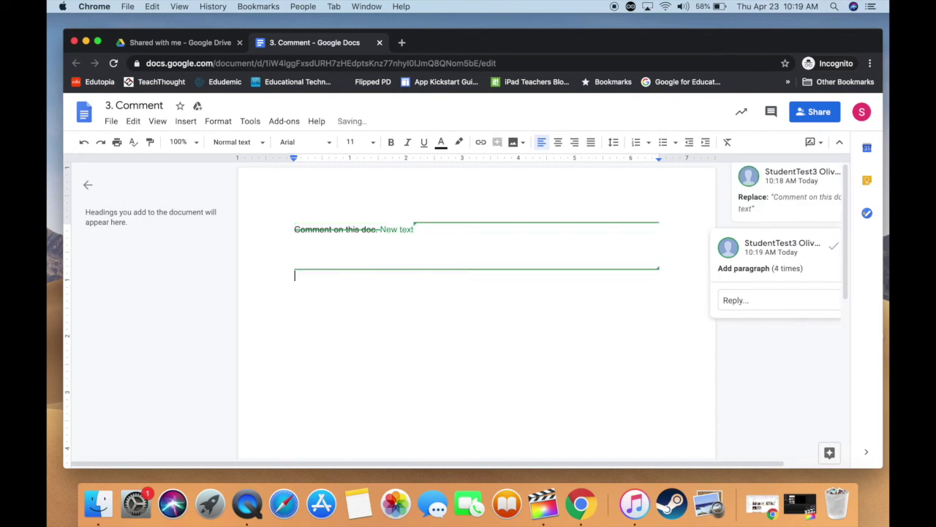